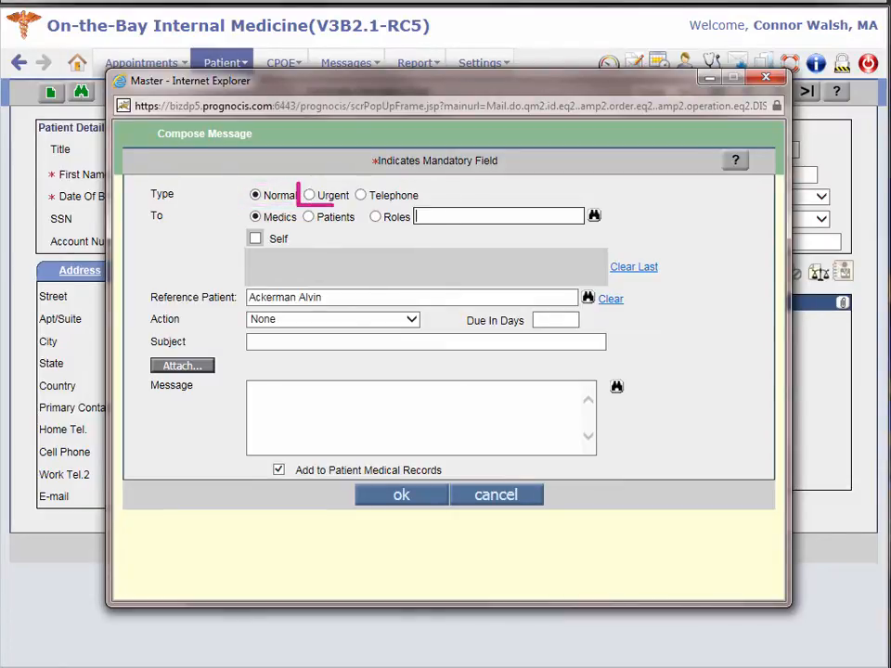
Set the message type to Telephone and add a staff member as a Medics recipient
left_click(310, 196)
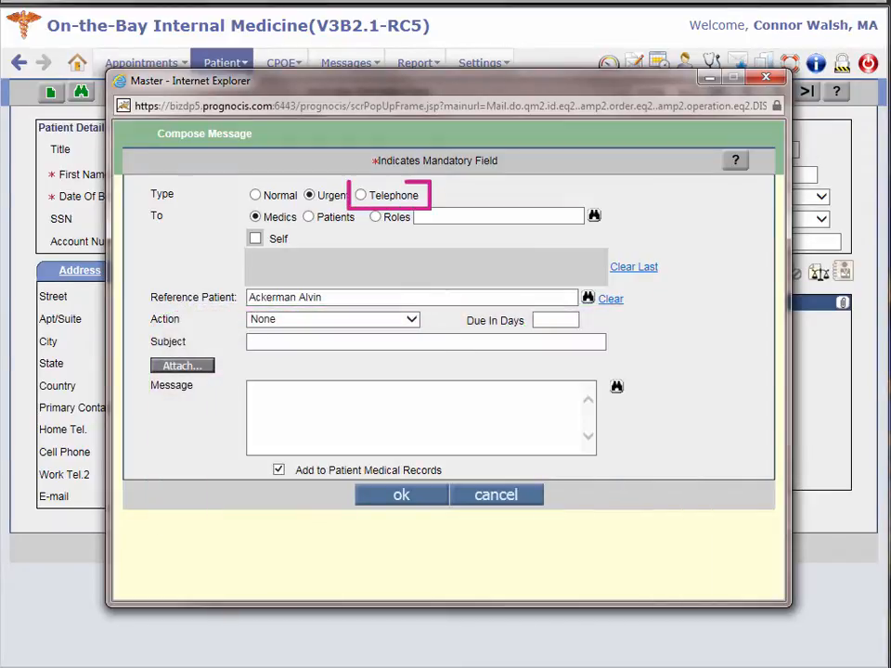
left_click(360, 195)
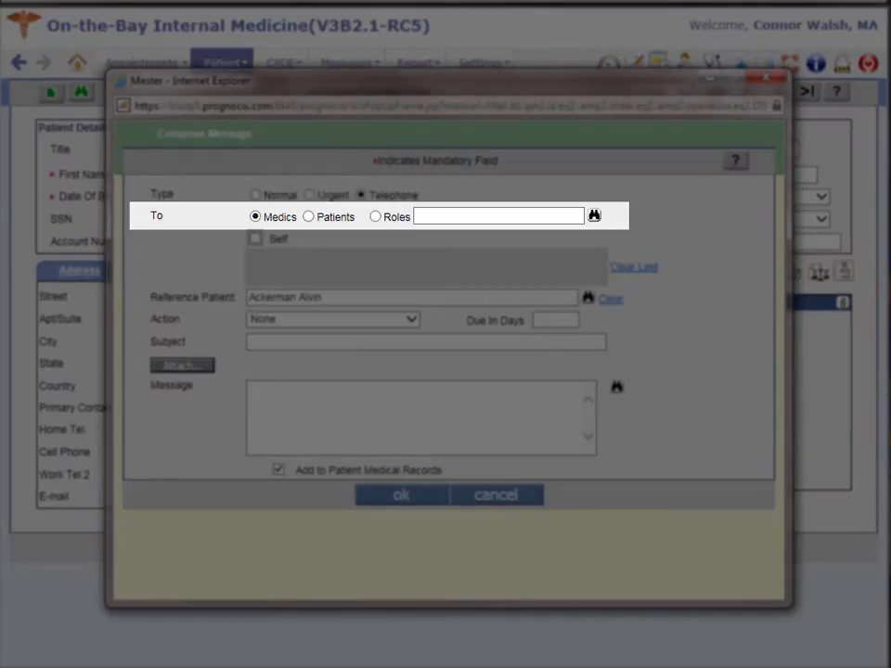
left_click(445, 216)
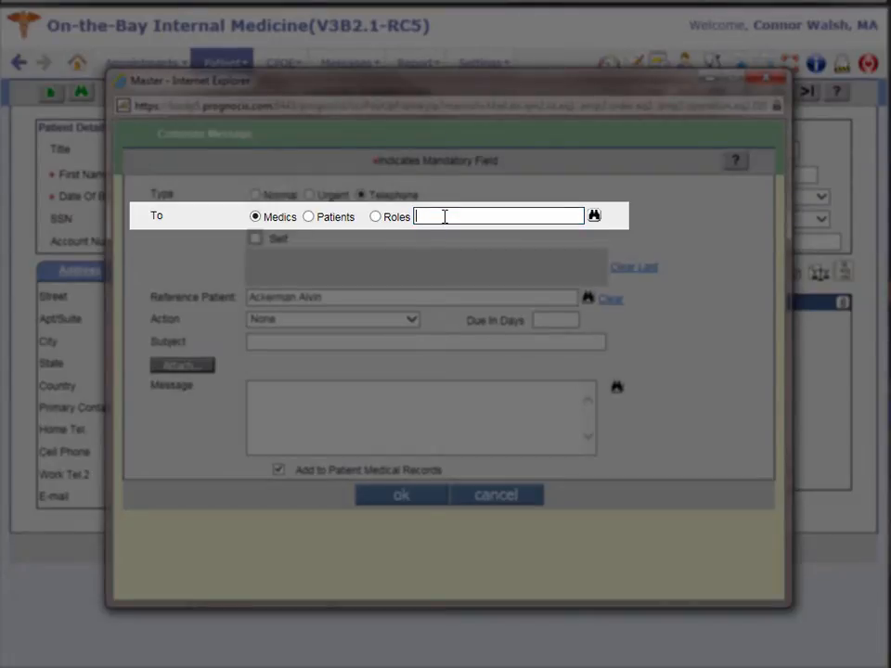
type("sm")
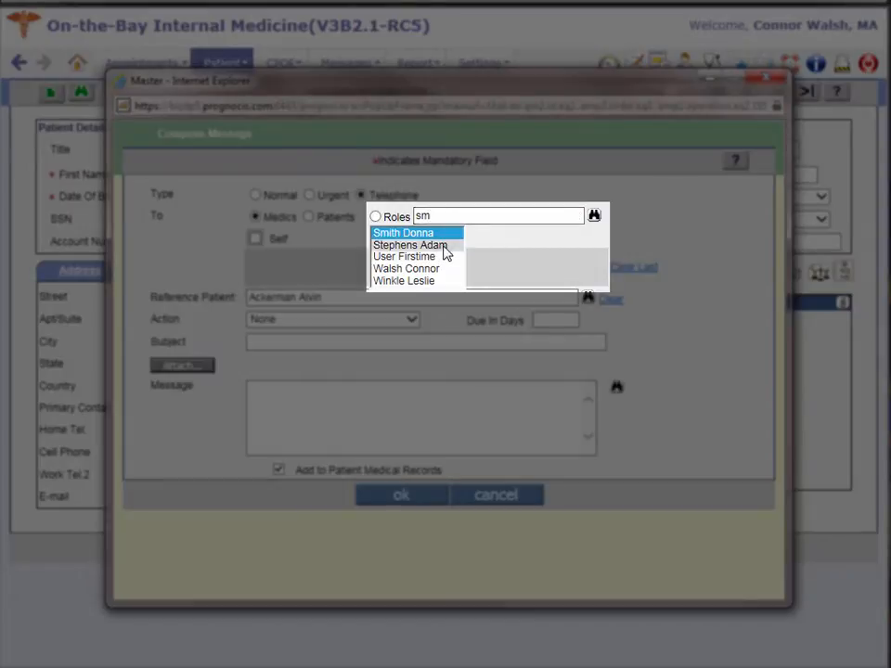
left_click(437, 245)
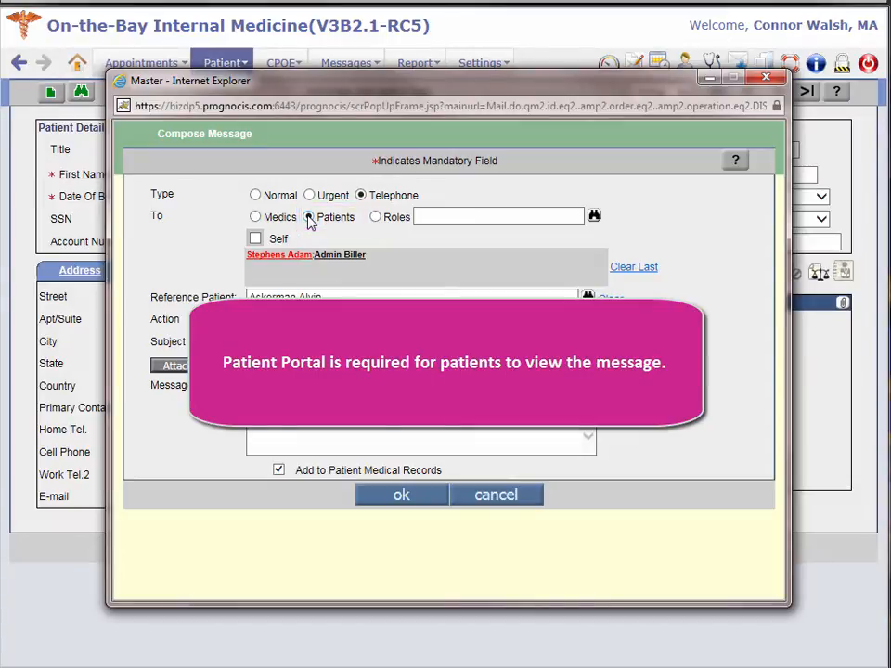
Add a patient with an email address from the patient search as another recipient
left_click(594, 215)
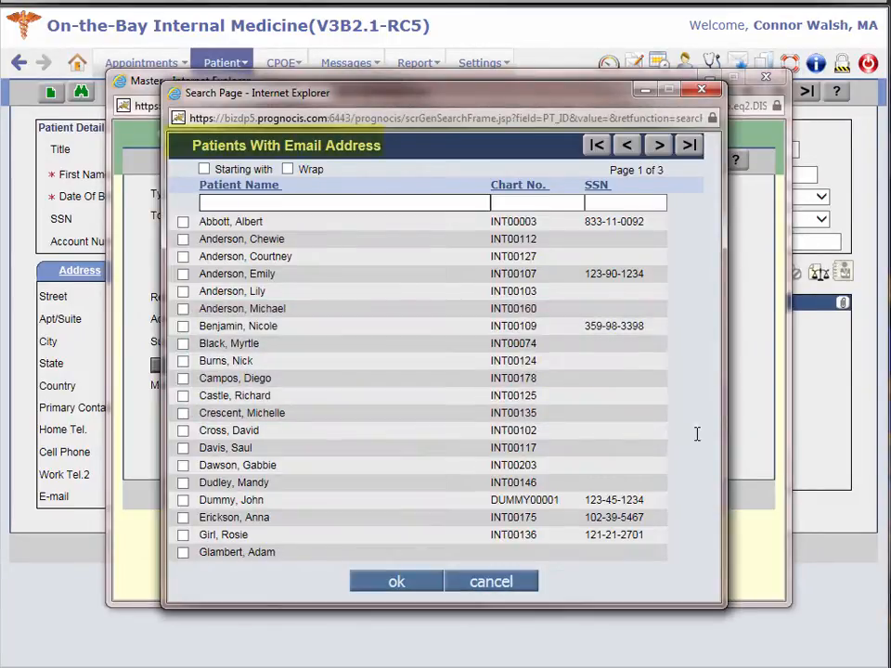
left_click(183, 326)
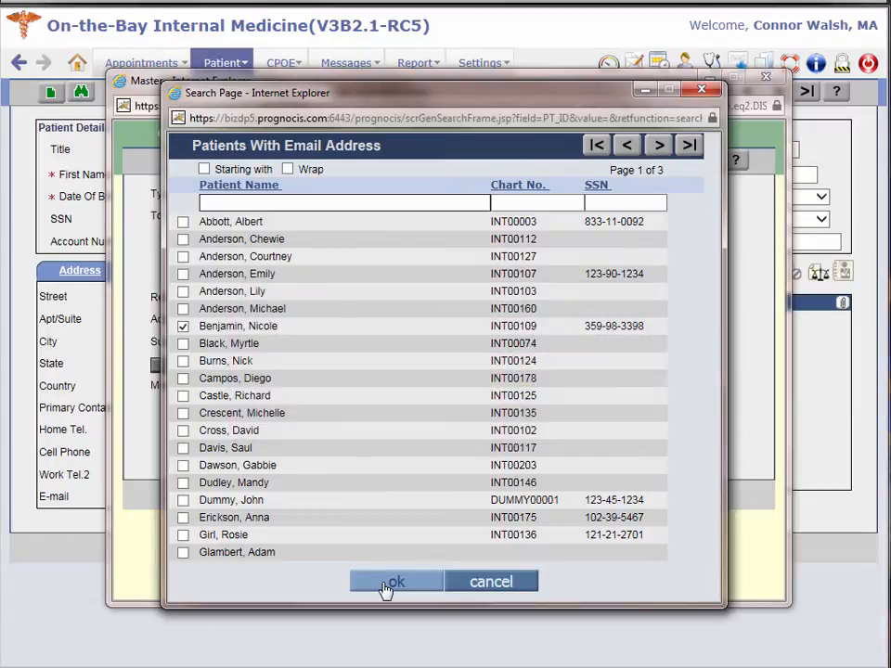
left_click(390, 583)
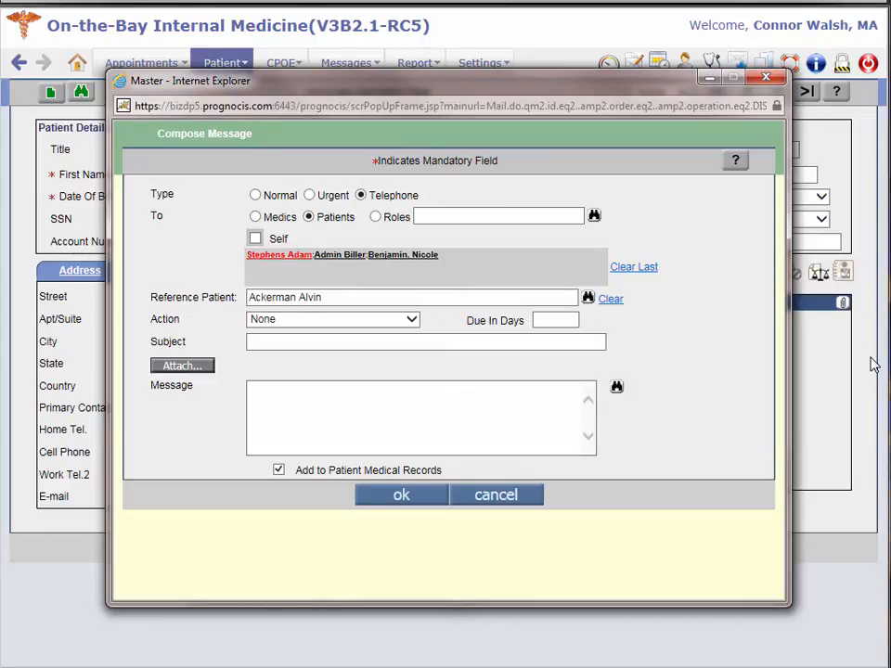
Add the Biller role as a recipient of the message
left_click(375, 216)
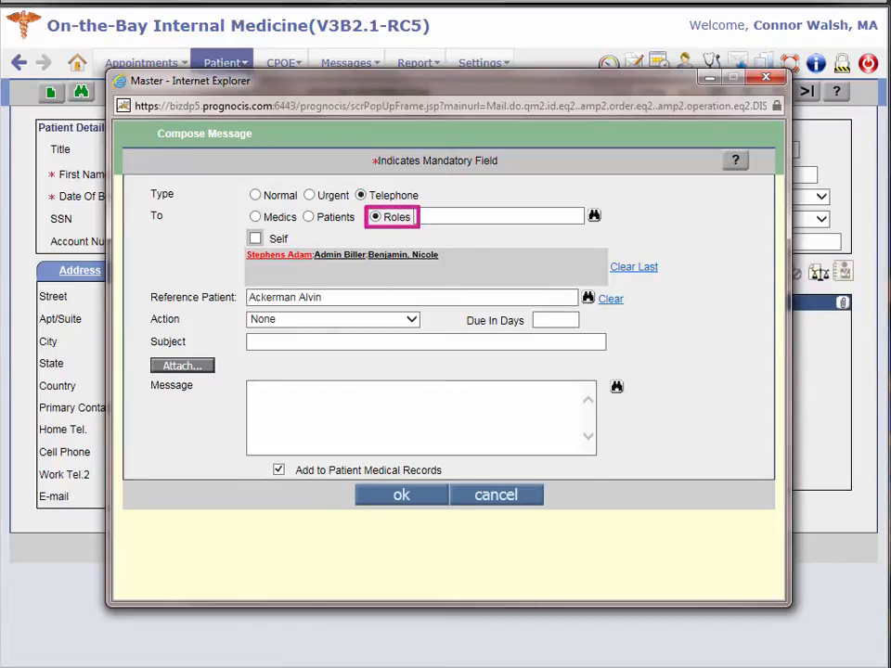
left_click(594, 217)
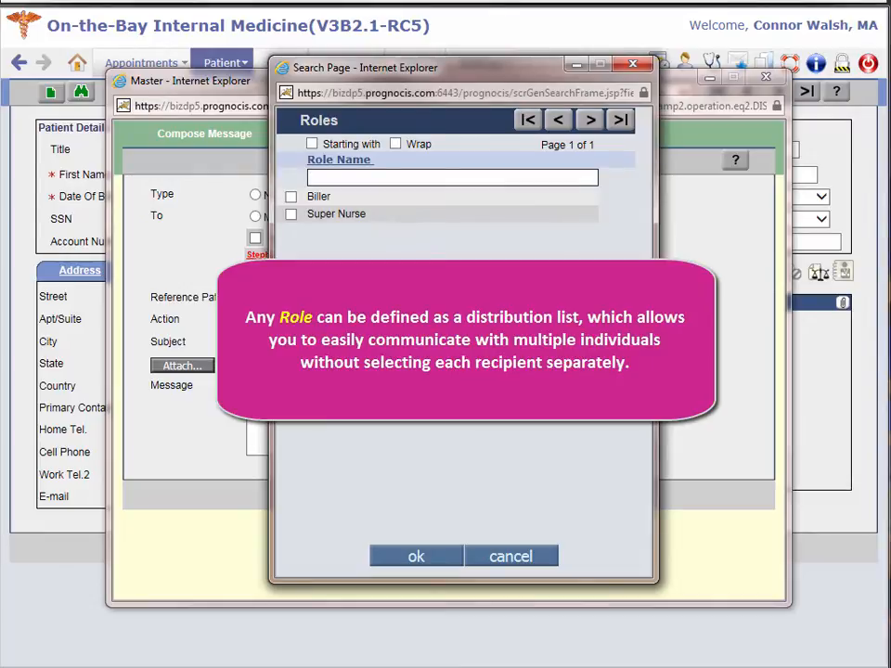
left_click(633, 65)
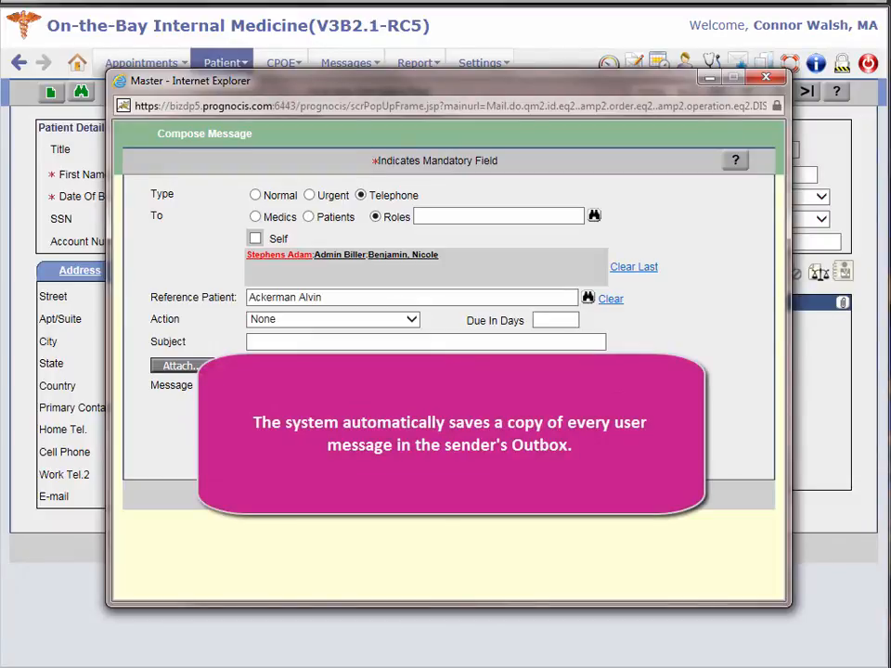
Include Self among the message recipients and remove the last added recipient, the Biller role
left_click(254, 239)
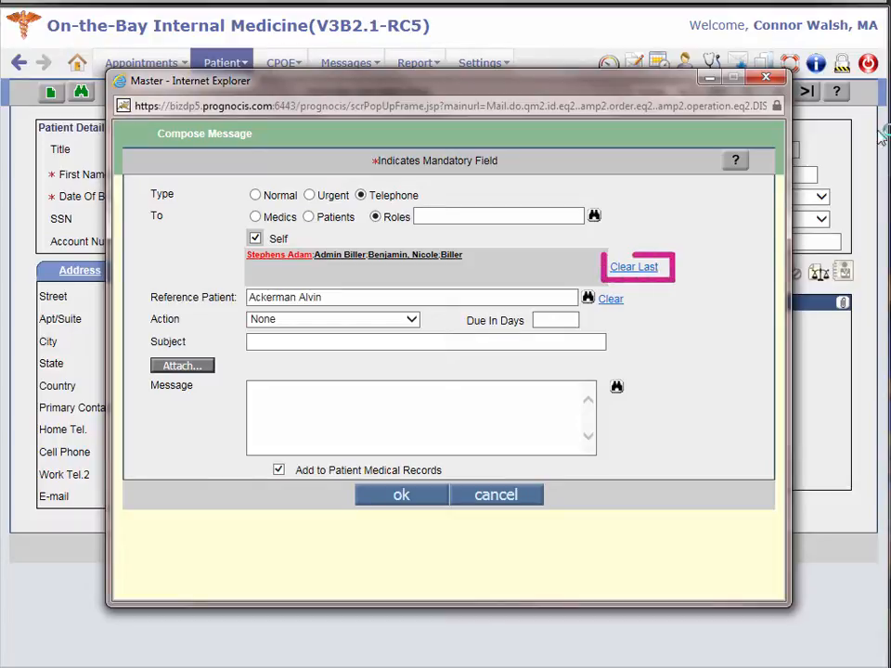
left_click(634, 267)
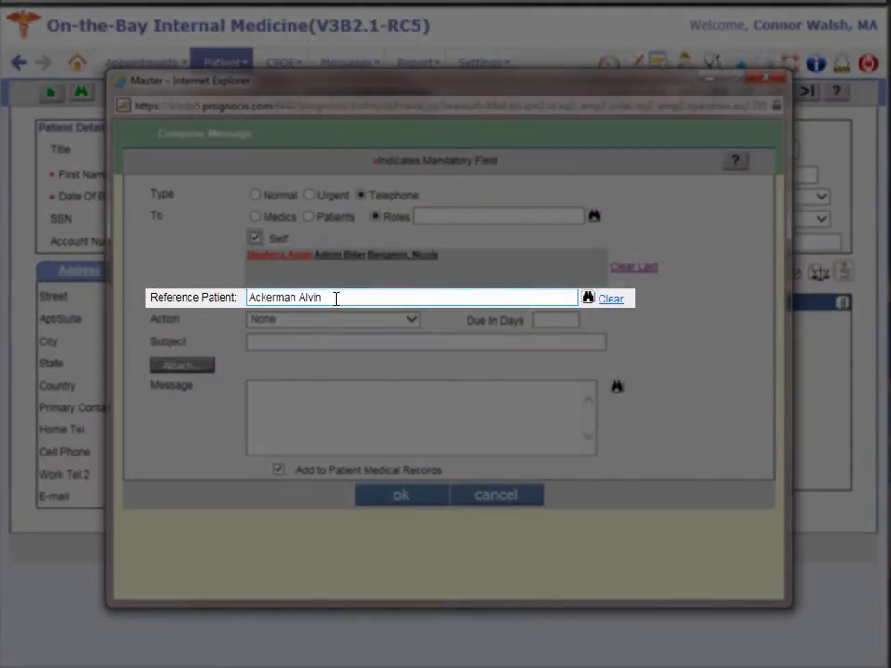
Clear the message's reference patient and choose a different patient from the name suggestions
left_click(611, 299)
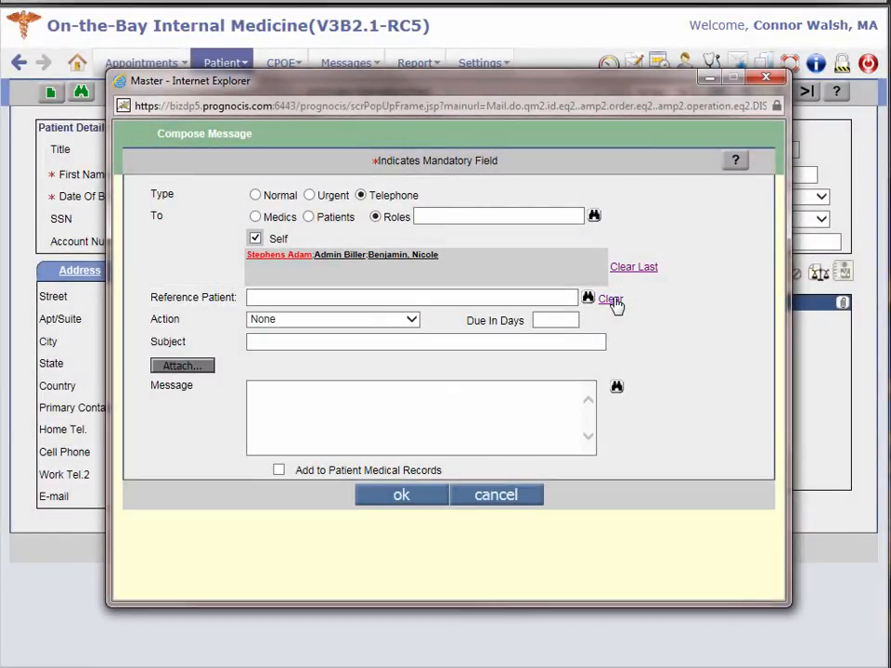
left_click(428, 298)
type("jo")
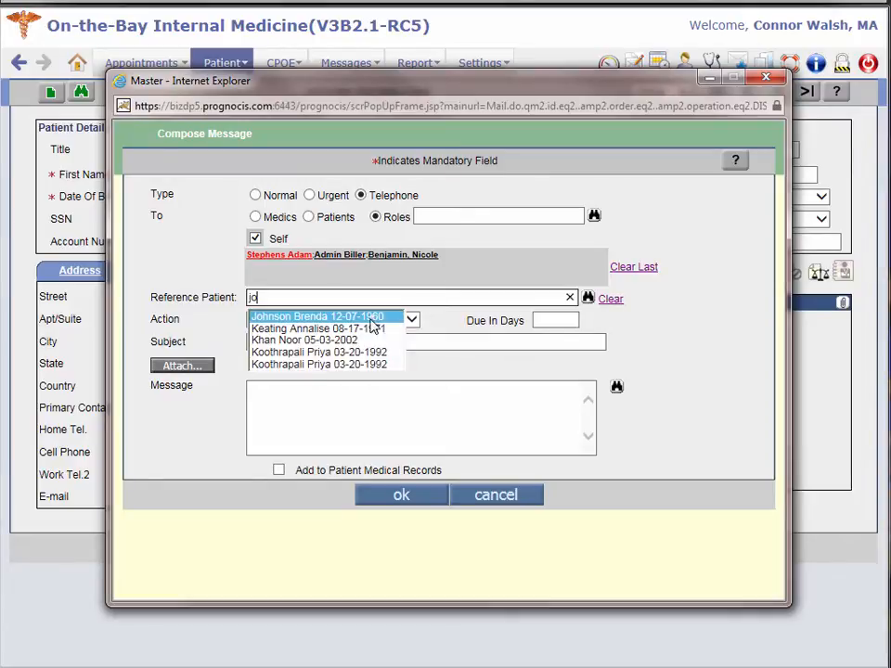
left_click(332, 330)
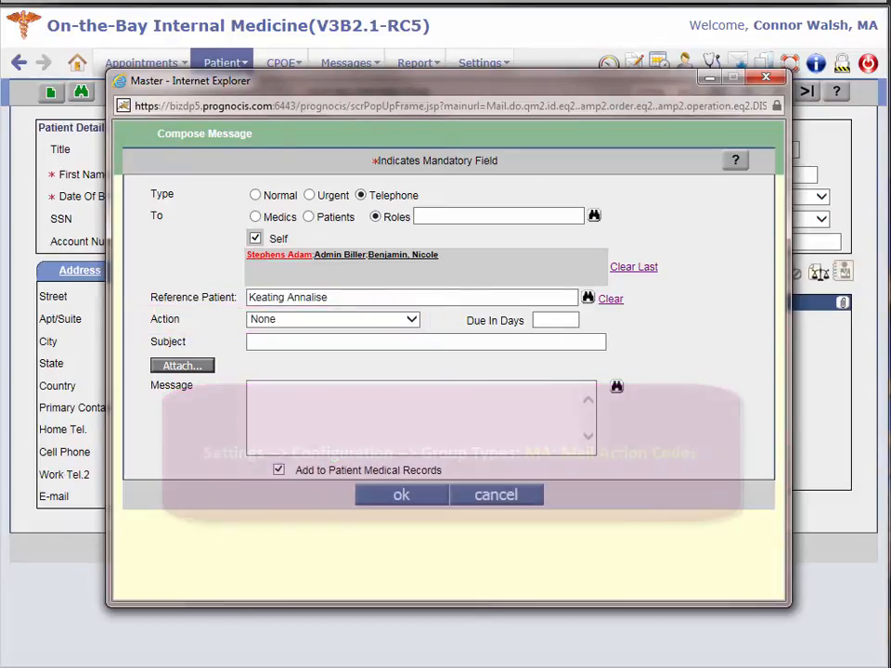
Leave the action at None, enter the subject "Telephone Call" and open the patient's documents for attachment
left_click(411, 320)
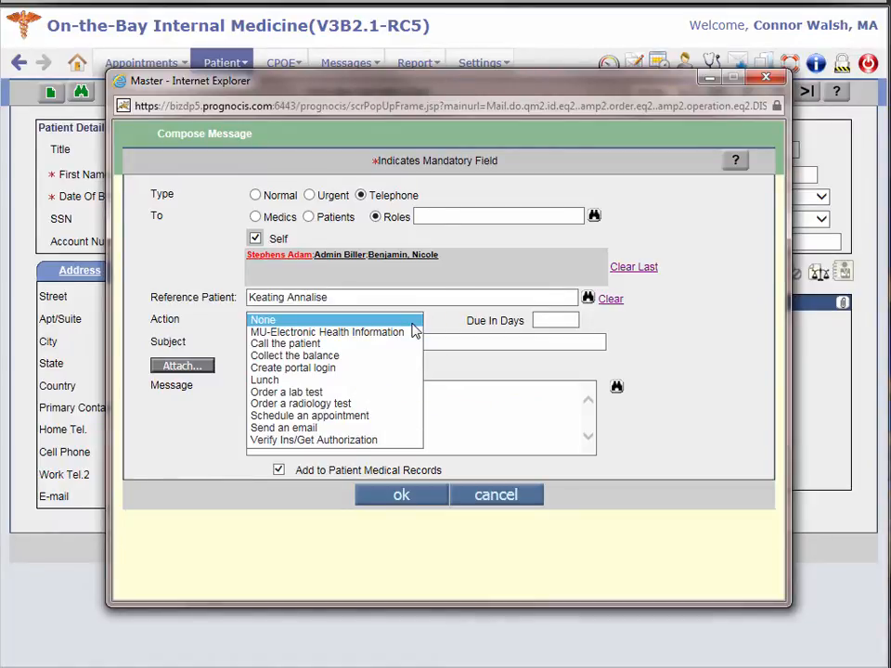
left_click(412, 324)
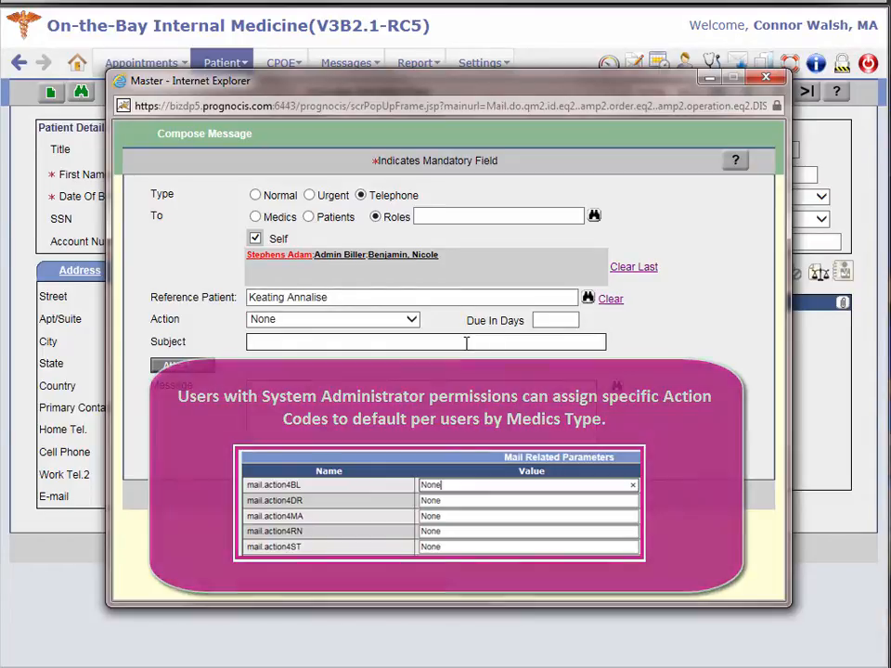
left_click(466, 343)
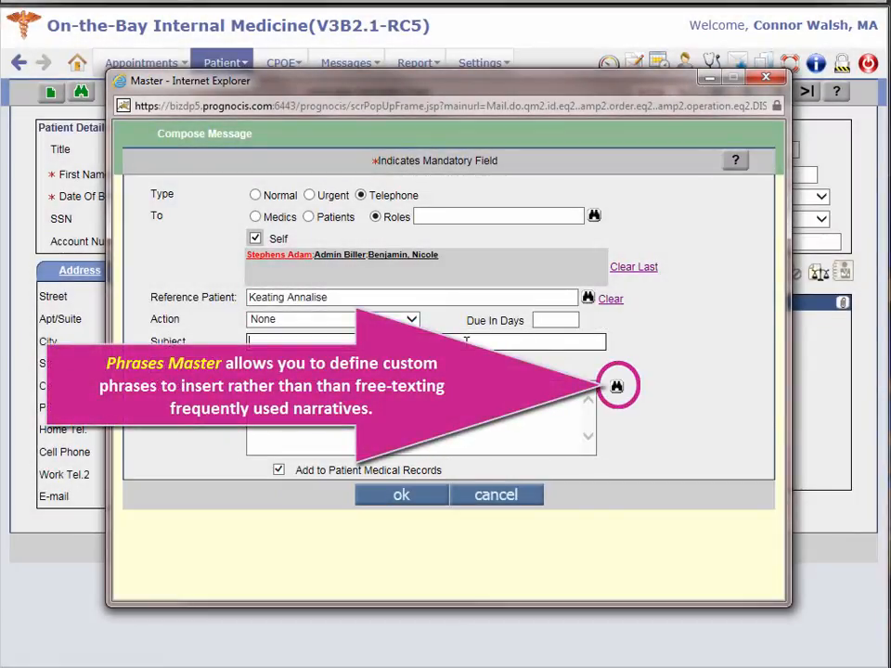
left_click(617, 386)
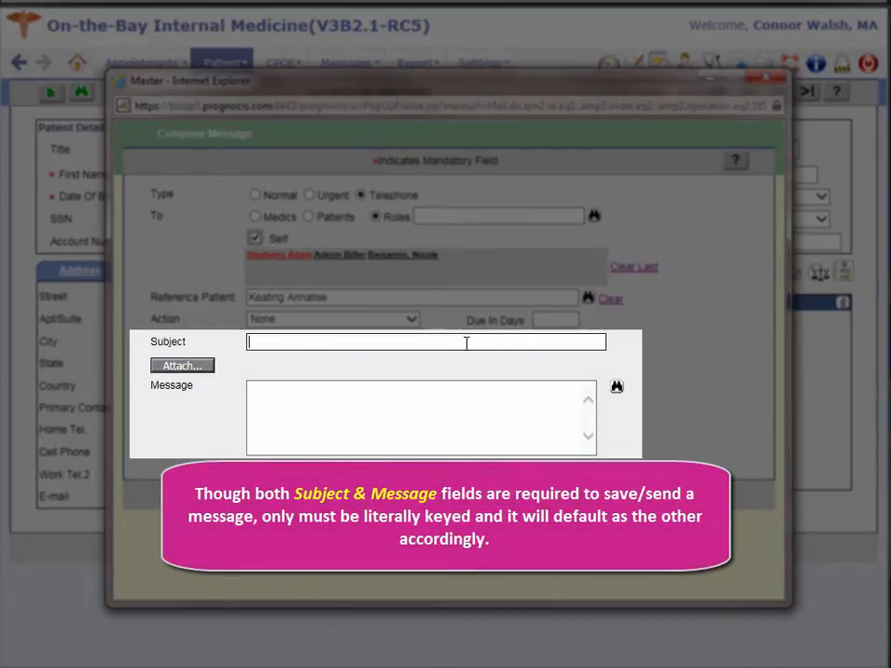
type("Te")
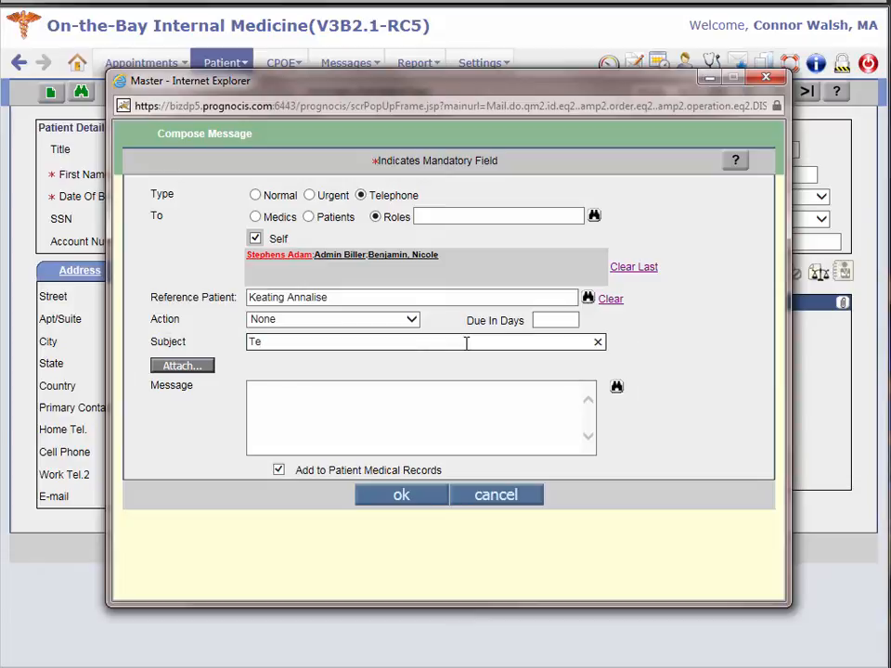
type("lephone")
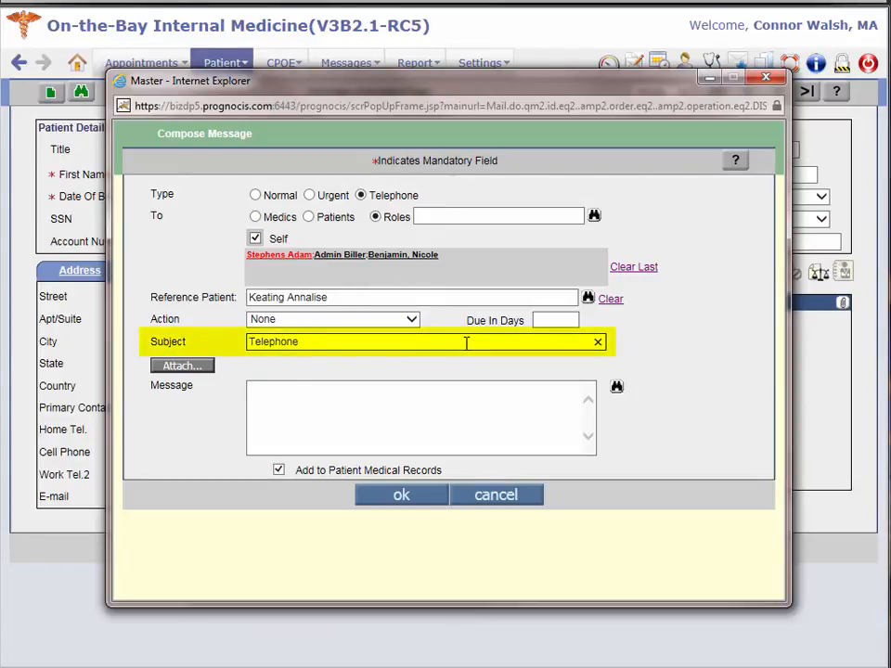
type(" Call")
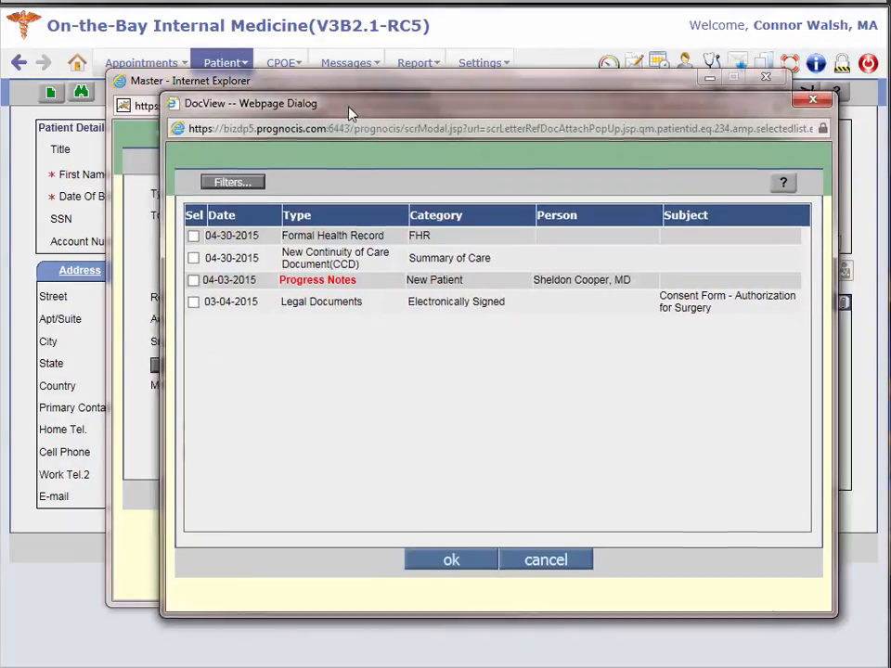
left_click_drag(351, 111, 330, 127)
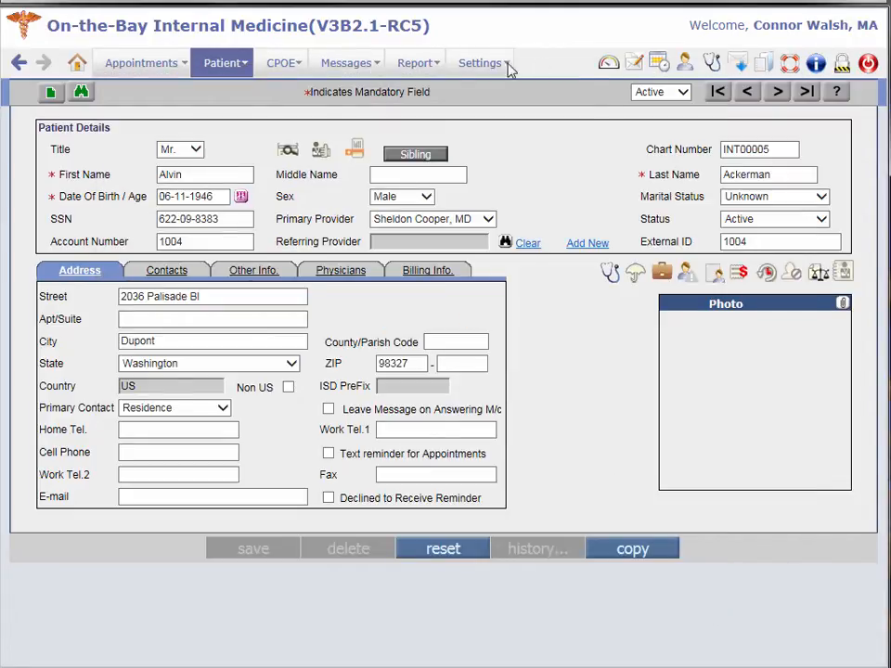
Open the message "FW:Tell her I send my love" from the message inbox
left_click(346, 65)
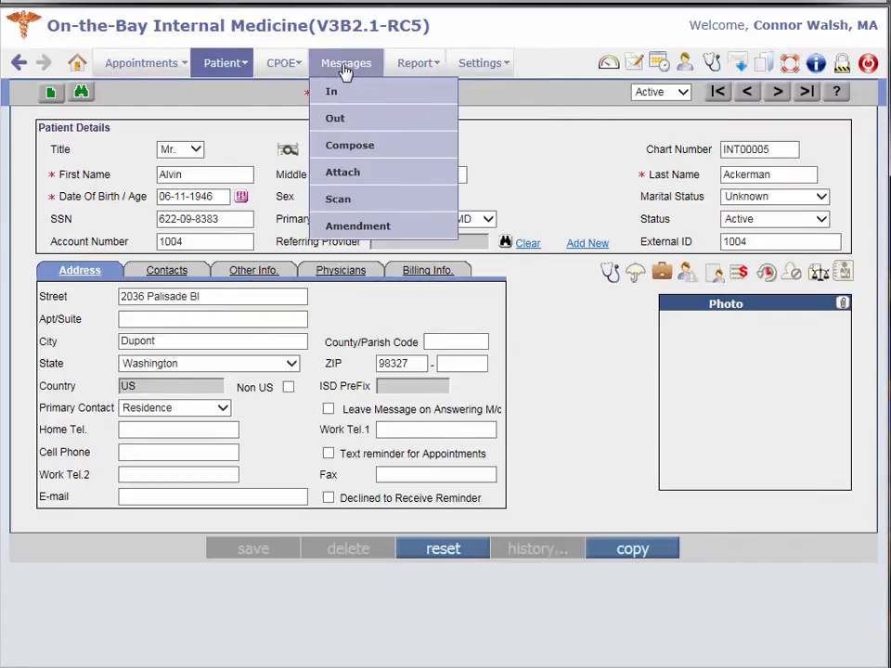
left_click(340, 145)
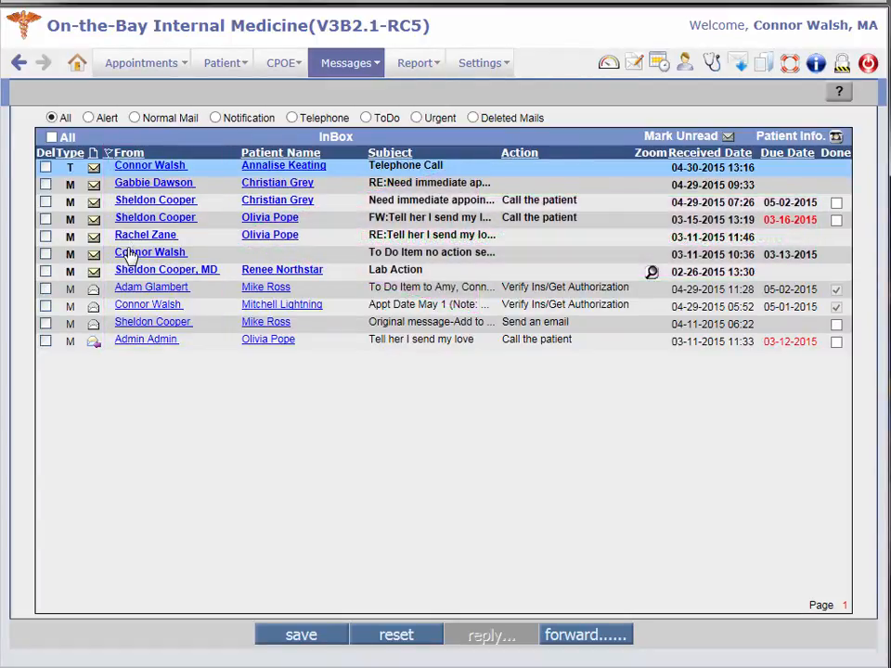
left_click(130, 254)
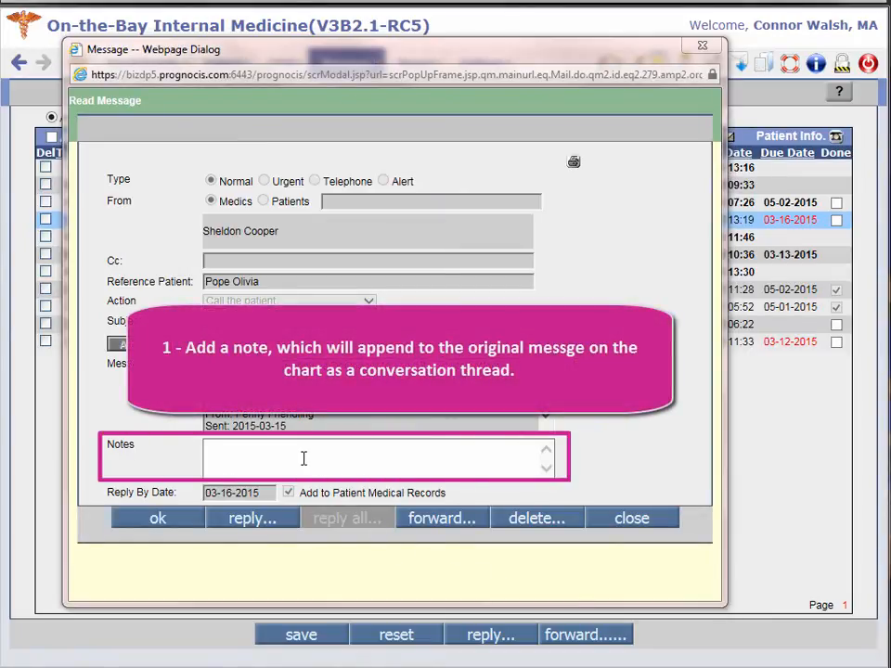
Add the note "Typing notes here." to the open message
left_click(303, 459)
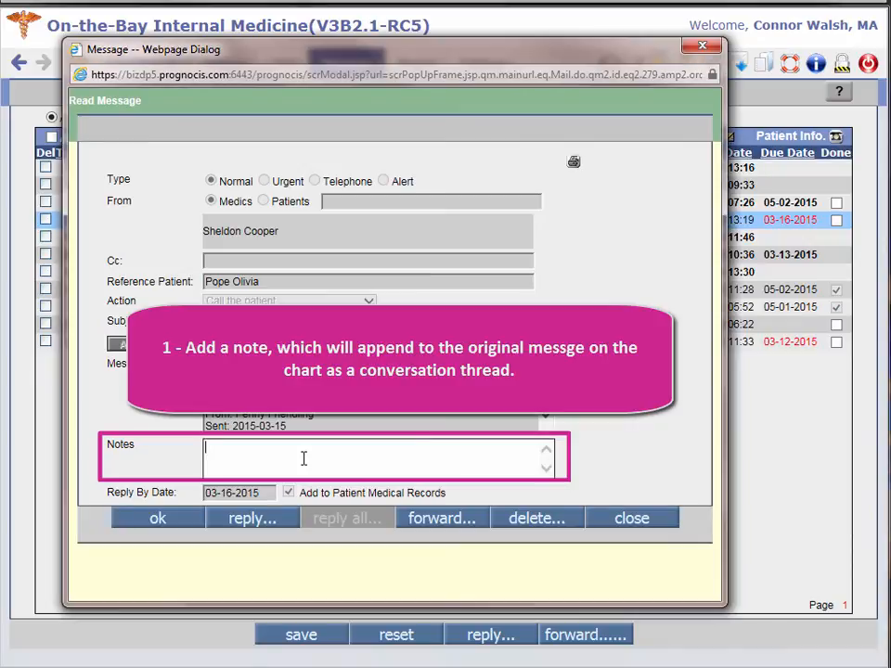
type("Typing notes here")
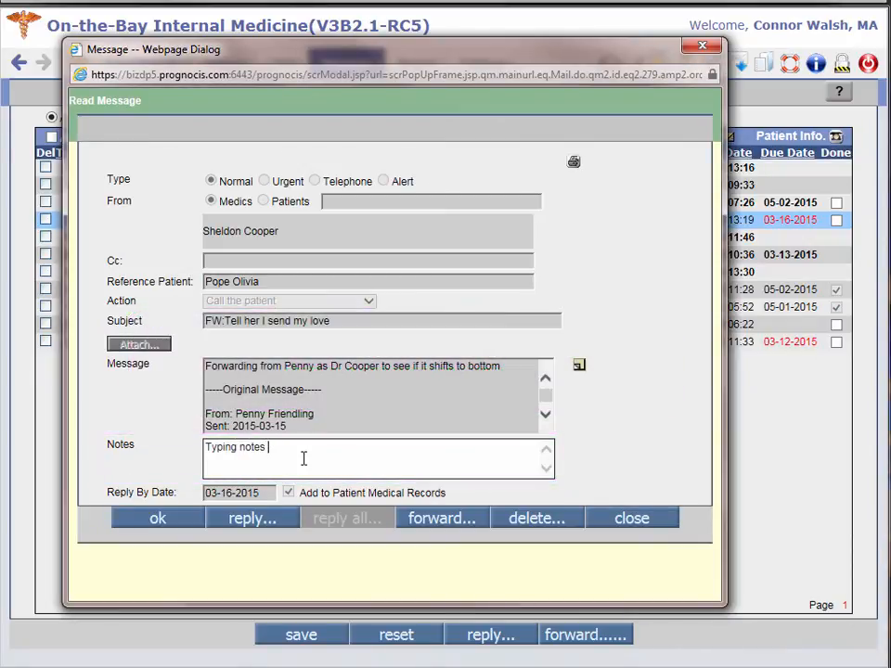
type(".")
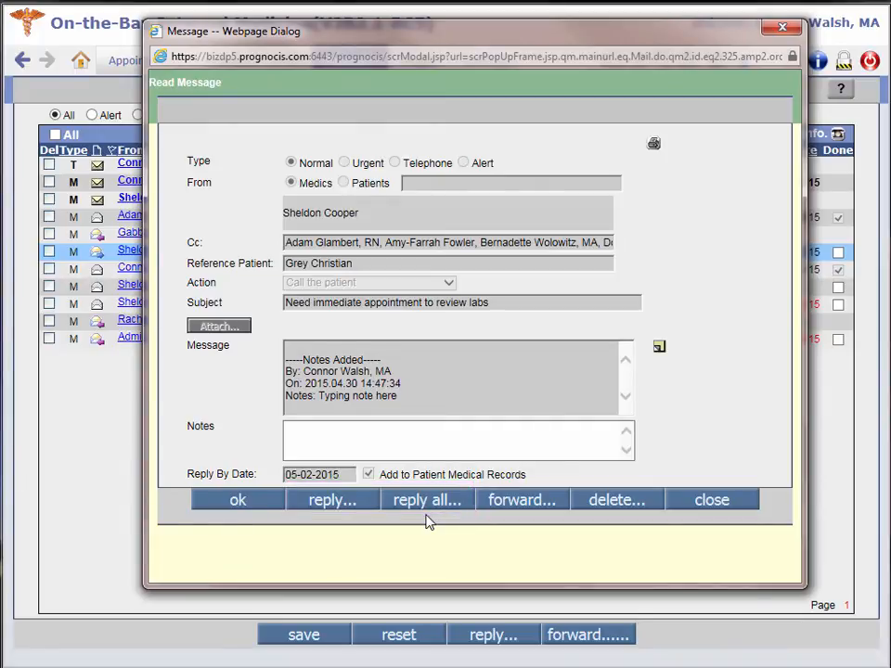
Reply to all on "Need immediate appointment to review labs" with Done marked and preview the newest reply in the patient's document list
left_click(426, 506)
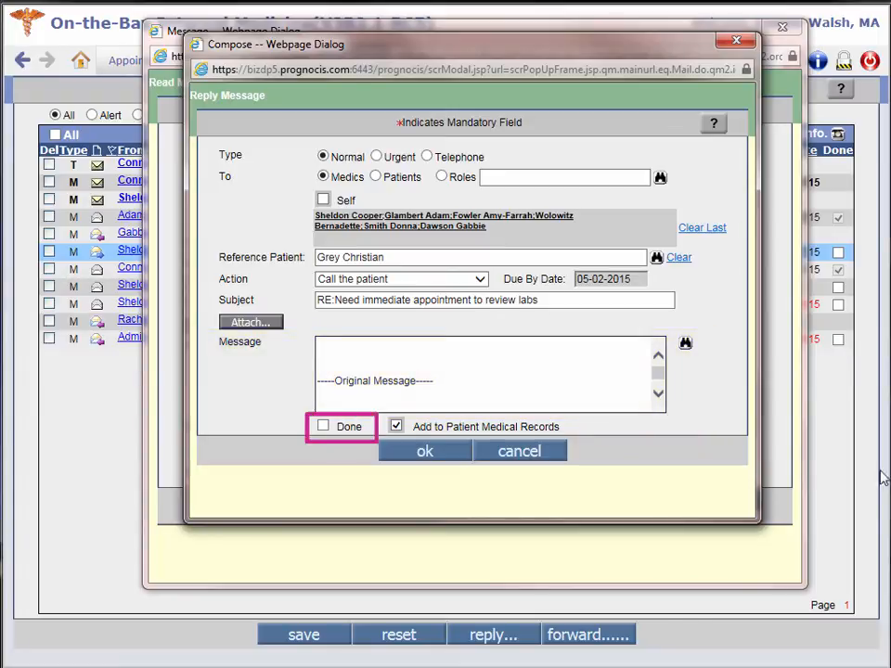
left_click(323, 427)
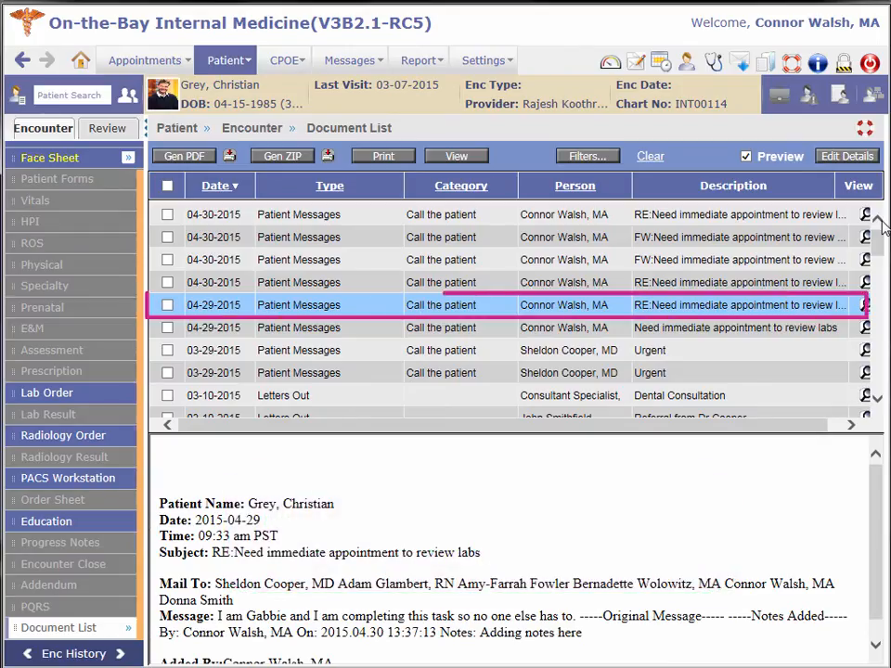
left_click(743, 214)
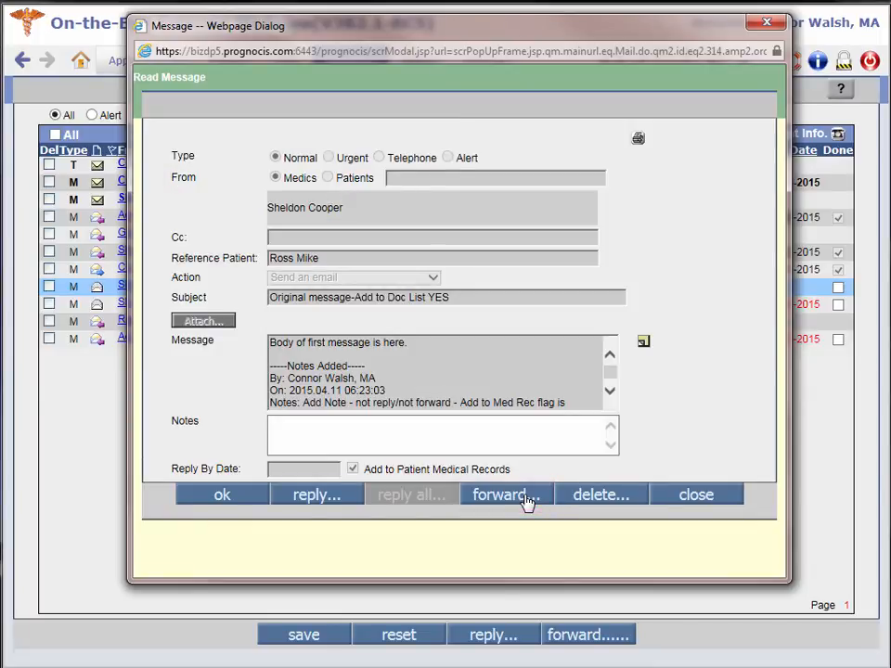
Start forwarding the message "Original message-Add to Doc List YES"
left_click(504, 495)
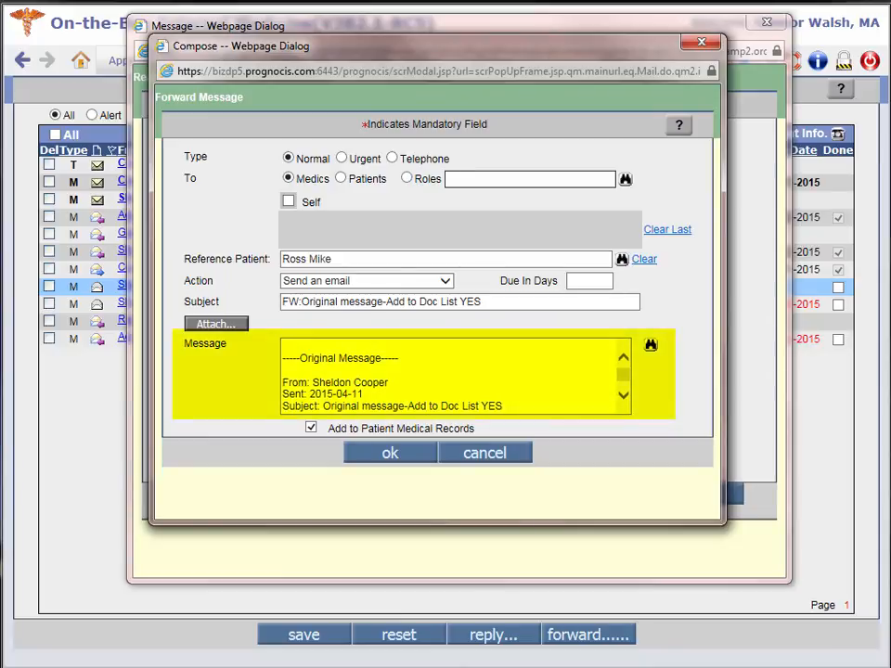